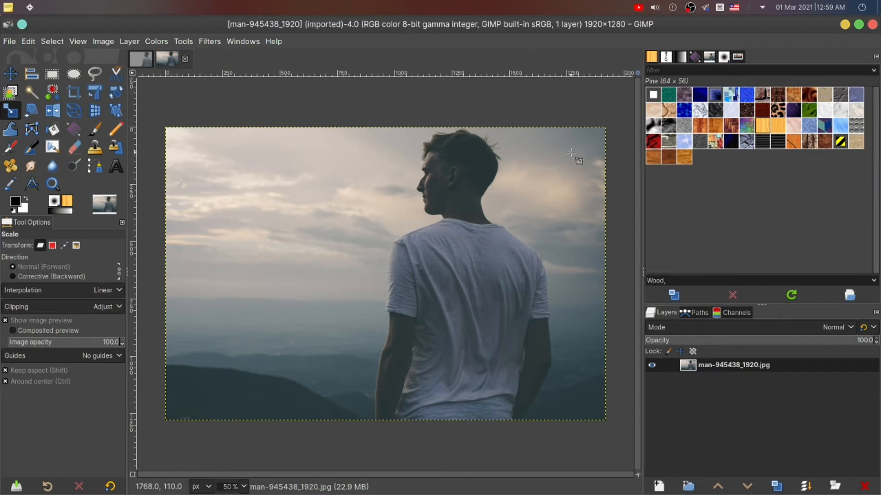
# Step: Show the finished cutout image, minimize the editor and switch to the Dolphin file manager
pyautogui.click(137, 59)
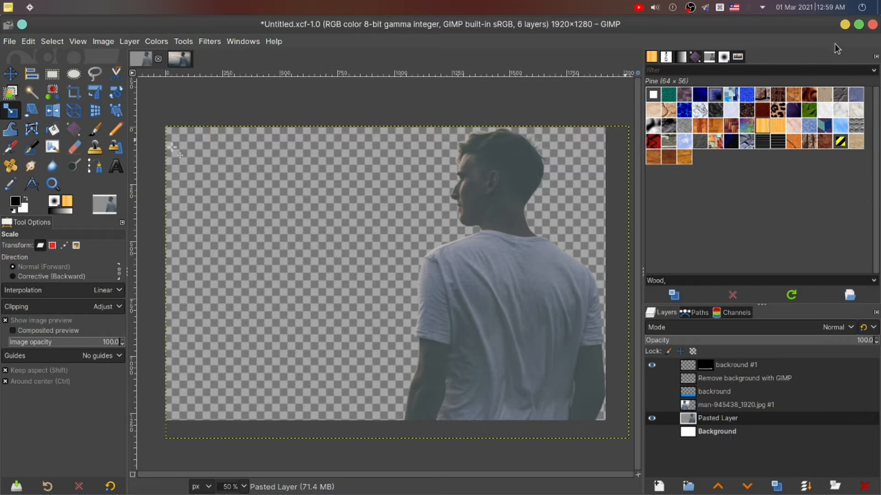
pyautogui.click(845, 27)
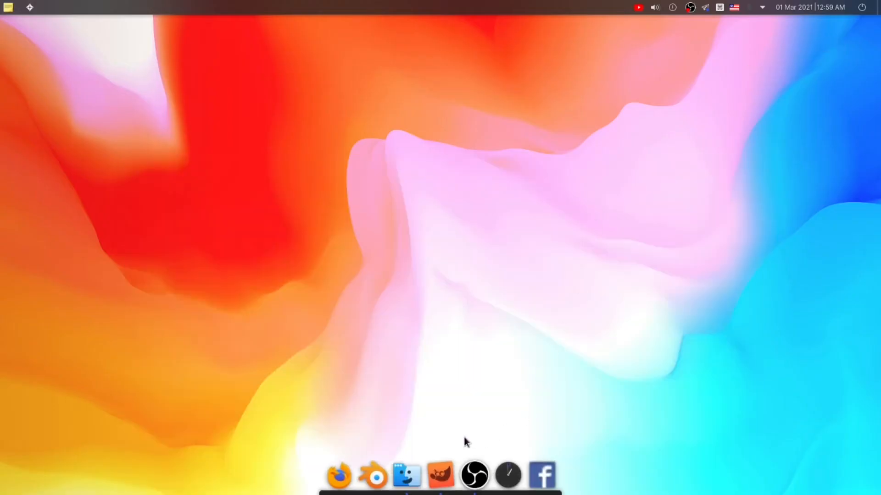
pyautogui.click(408, 477)
pyautogui.scroll(-3, 620, 227)
pyautogui.scroll(10, 620, 226)
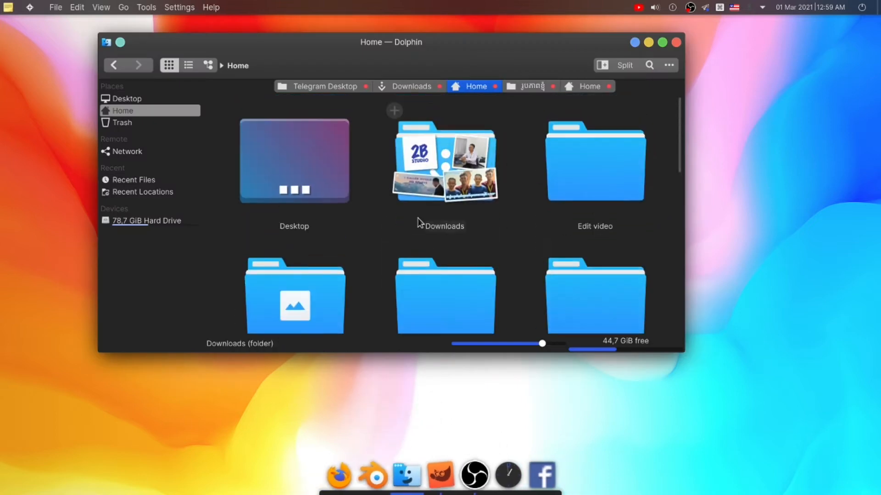
# Step: Open man-945438_1920.jpg from the Downloads folder with GNU Image Manipulation Program
pyautogui.click(139, 98)
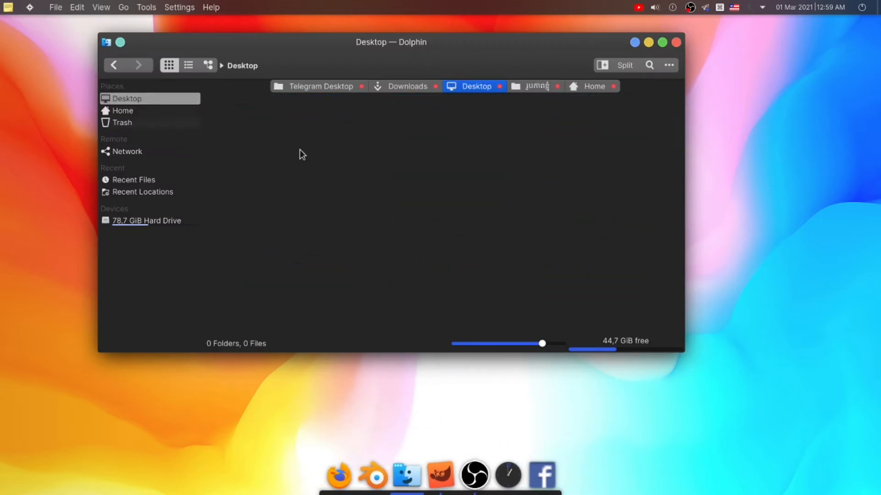
pyautogui.click(142, 112)
pyautogui.click(465, 198)
pyautogui.scroll(-10, 505, 207)
pyautogui.scroll(5, 505, 207)
pyautogui.scroll(3, 506, 207)
pyautogui.scroll(-3, 508, 213)
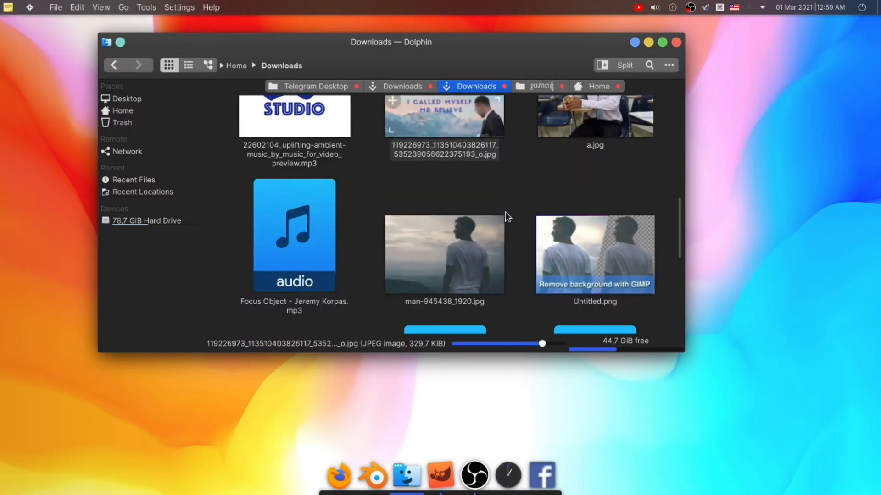
pyautogui.rightClick(459, 248)
pyautogui.moveTo(493, 274)
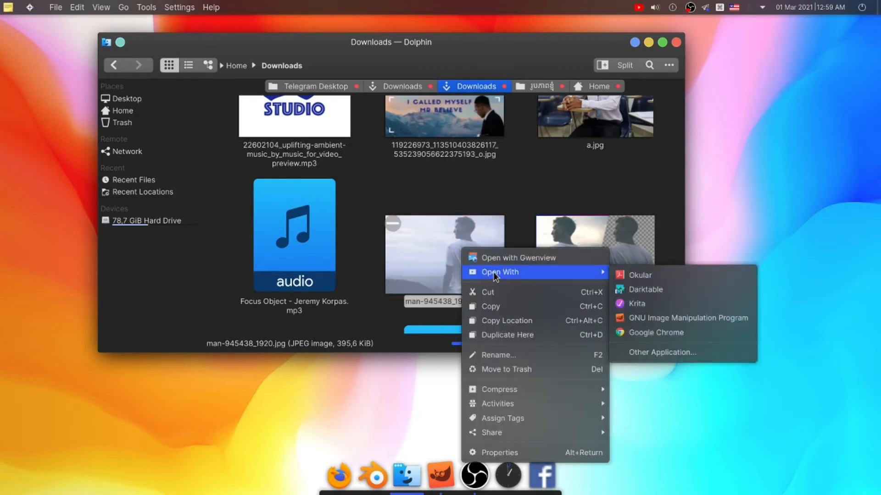
pyautogui.click(626, 318)
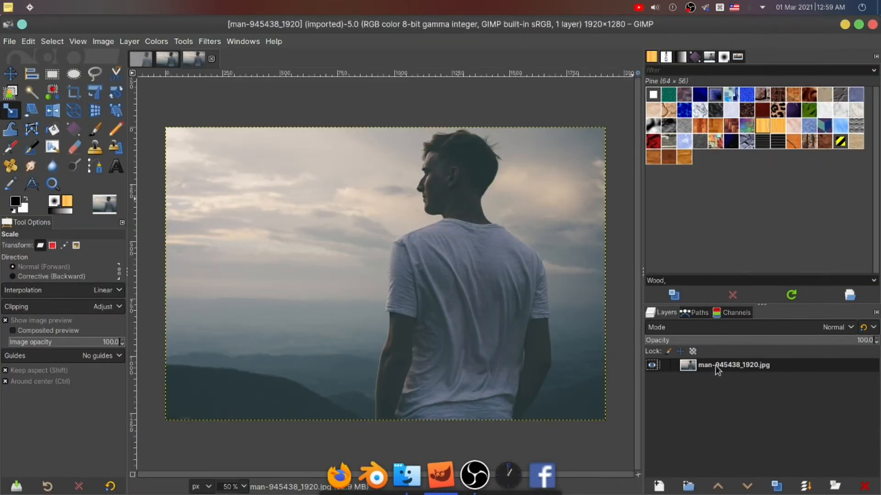
# Step: Add an alpha channel to the man-945438_1920.jpg layer
pyautogui.rightClick(716, 367)
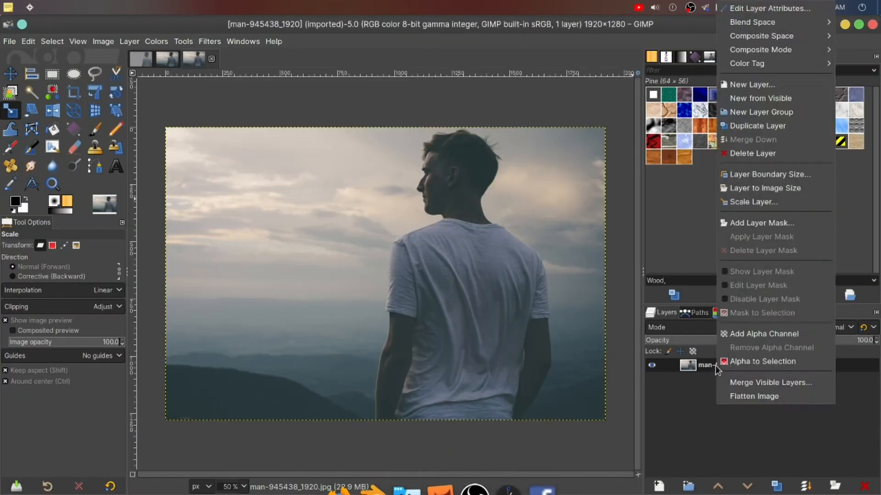
pyautogui.click(748, 335)
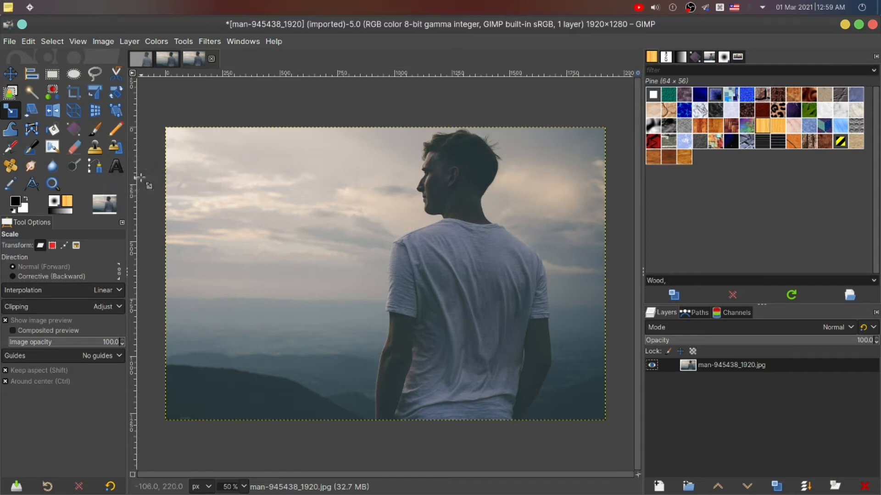
# Step: Start a path at the image's lower border, placing anchors up the outer edge of the man's left forearm
pyautogui.press('b')
pyautogui.scroll(6, 384, 310)
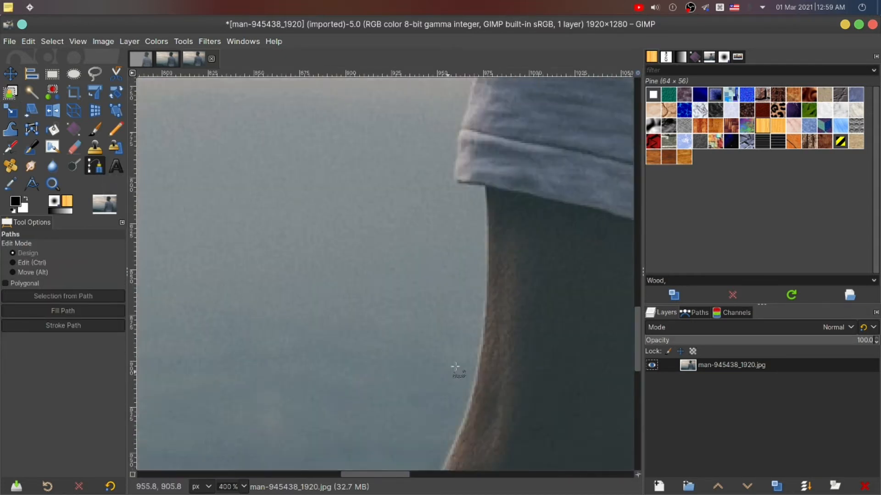
pyautogui.scroll(-8, 433, 334)
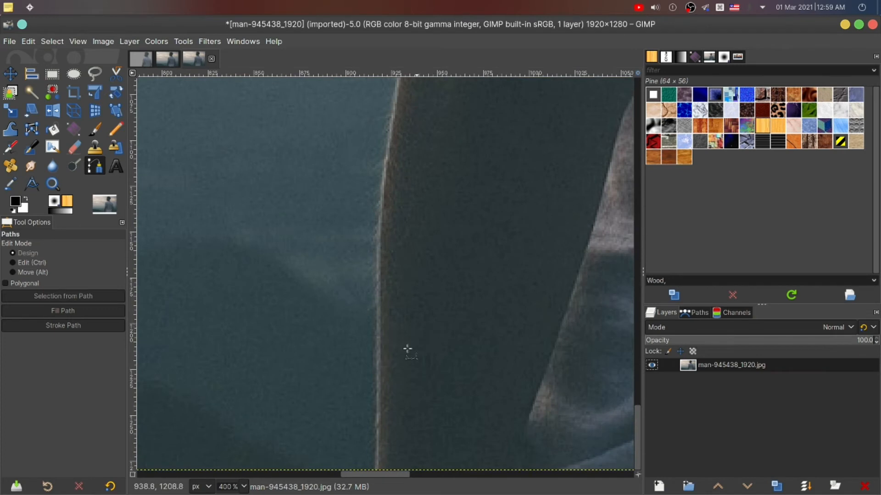
pyautogui.scroll(1, 379, 463)
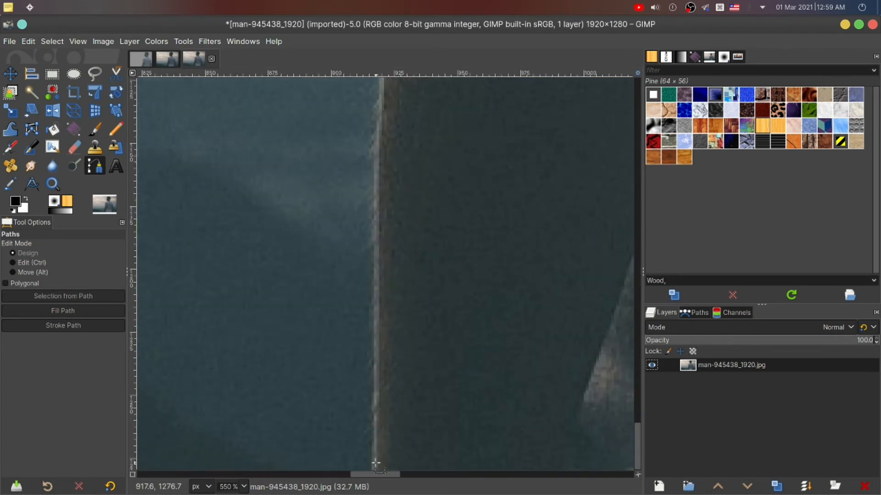
pyautogui.click(375, 464)
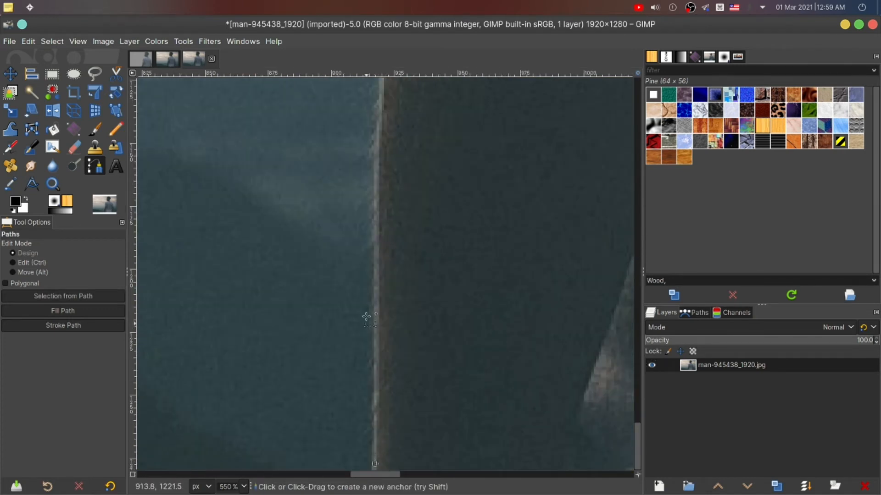
pyautogui.click(373, 209)
pyautogui.click(375, 124)
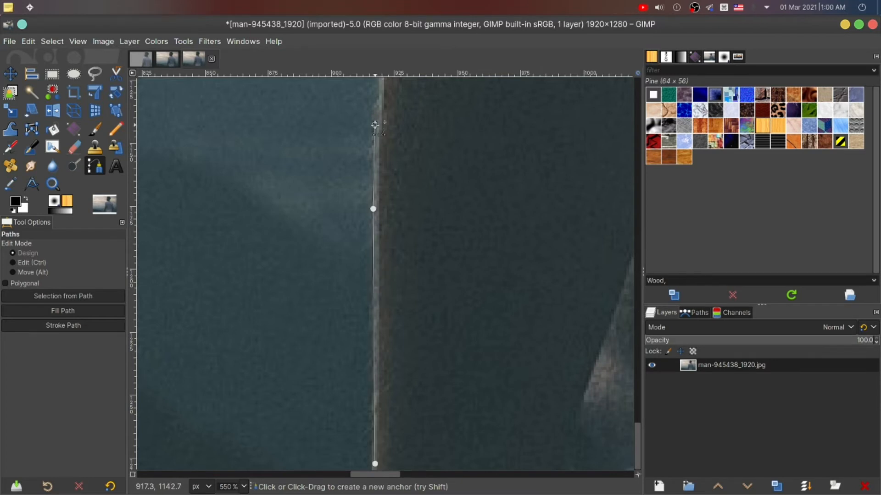
# Step: Continue the path up the outer edge of the man's left forearm toward the elbow and sleeve
pyautogui.scroll(5, 392, 189)
pyautogui.click(413, 235)
pyautogui.click(427, 164)
pyautogui.click(442, 105)
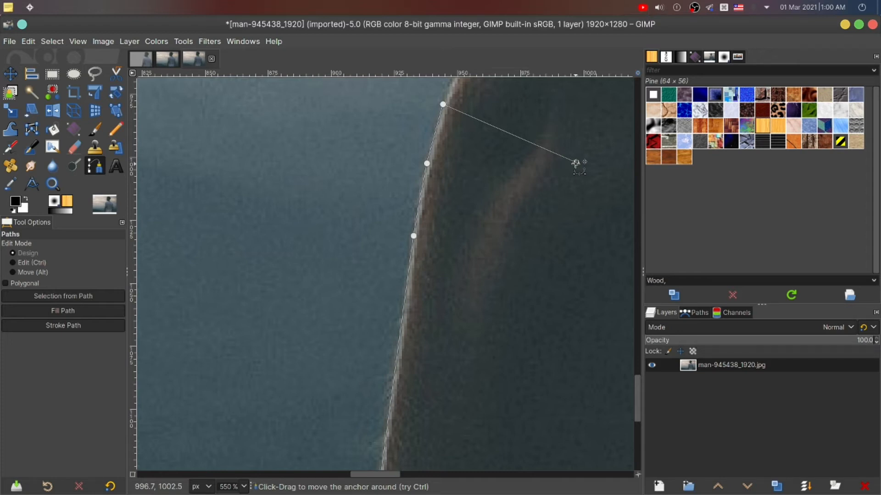
pyautogui.scroll(2, 497, 173)
pyautogui.moveTo(442, 301); pyautogui.dragTo(443, 288)
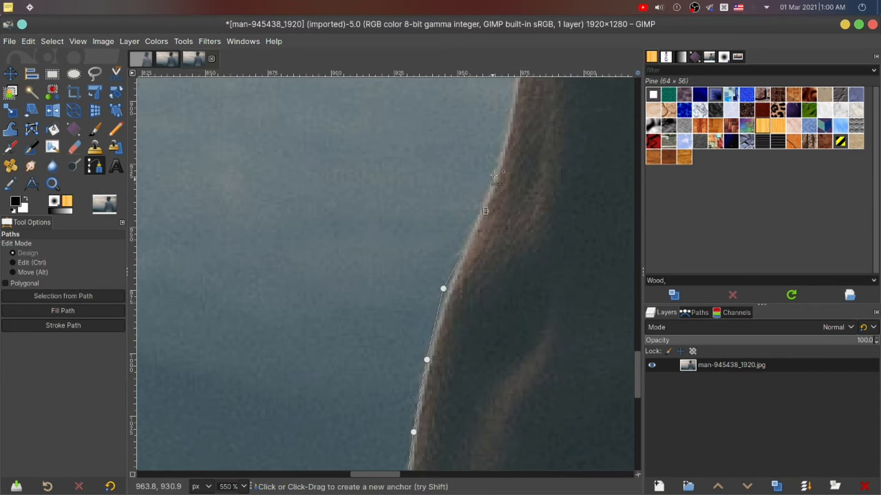
pyautogui.click(500, 153)
# Step: Continue the path around the man's shoulders, head and right arm, and close it below the image at its starting anchor
pyautogui.scroll(2, 561, 174)
pyautogui.scroll(-6, 562, 193)
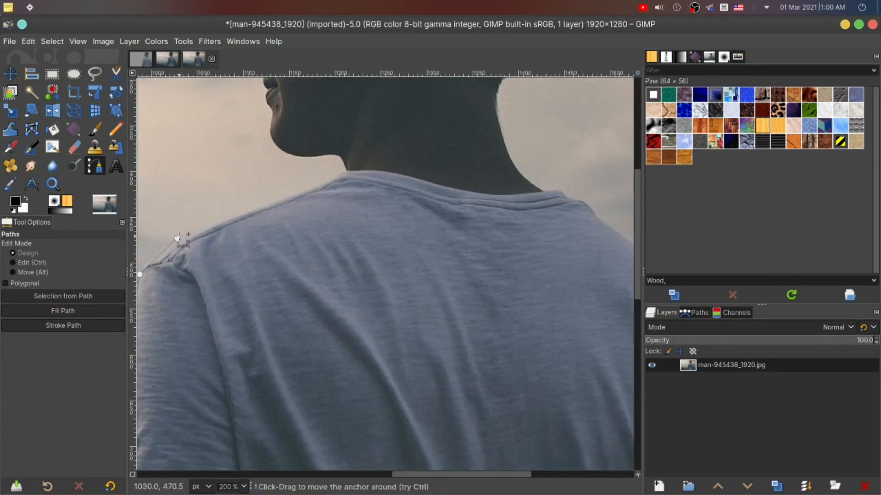
pyautogui.click(344, 170)
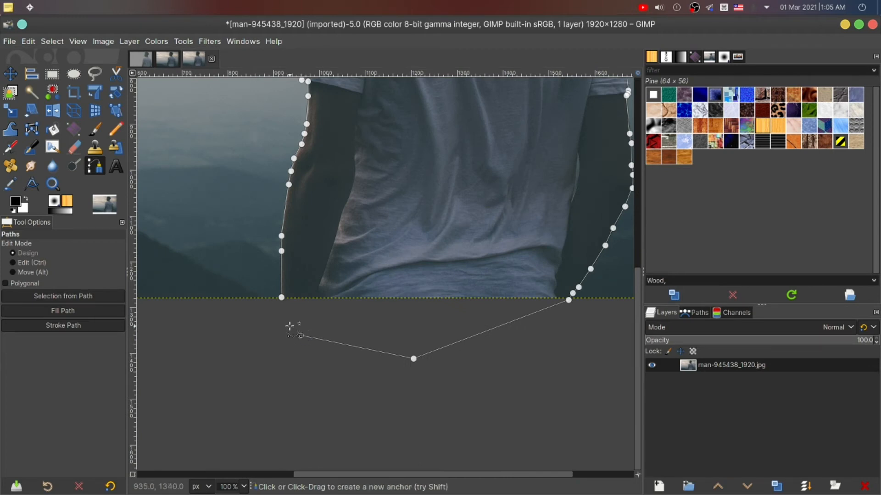
pyautogui.press('ctrl')
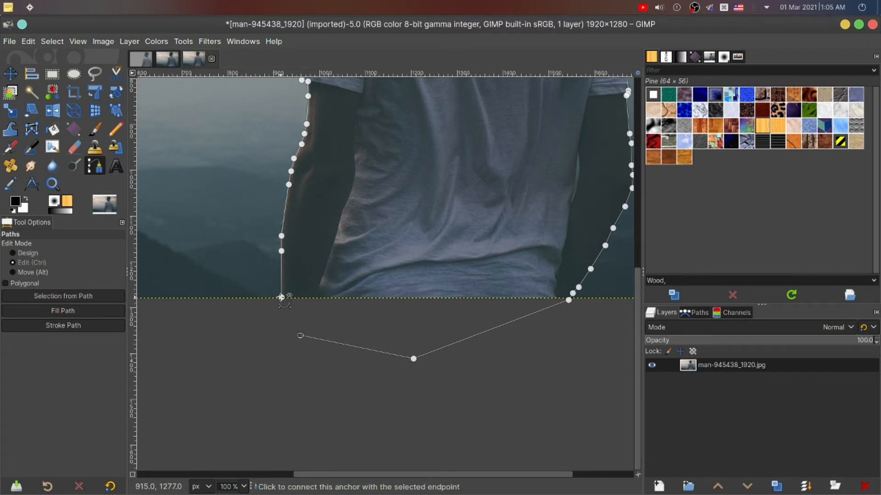
pyautogui.click(281, 298)
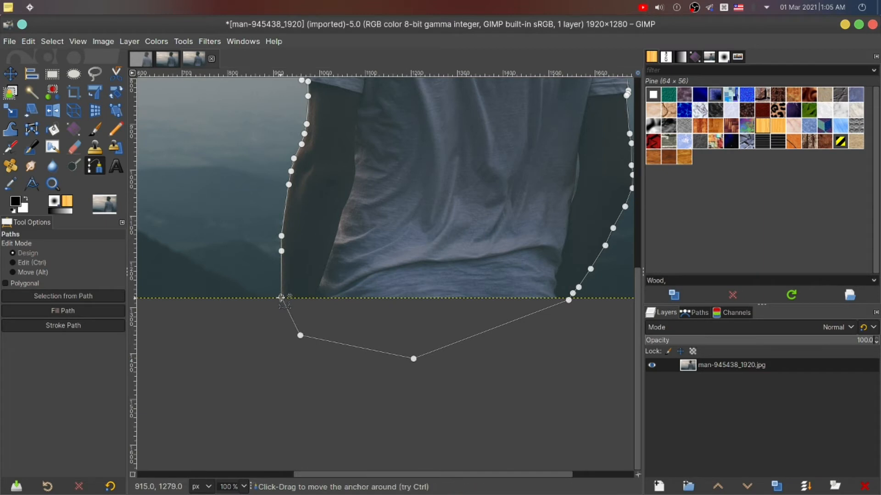
# Step: Select the area outside the closed path and delete it to remove the background around the man
pyautogui.scroll(-2, 449, 272)
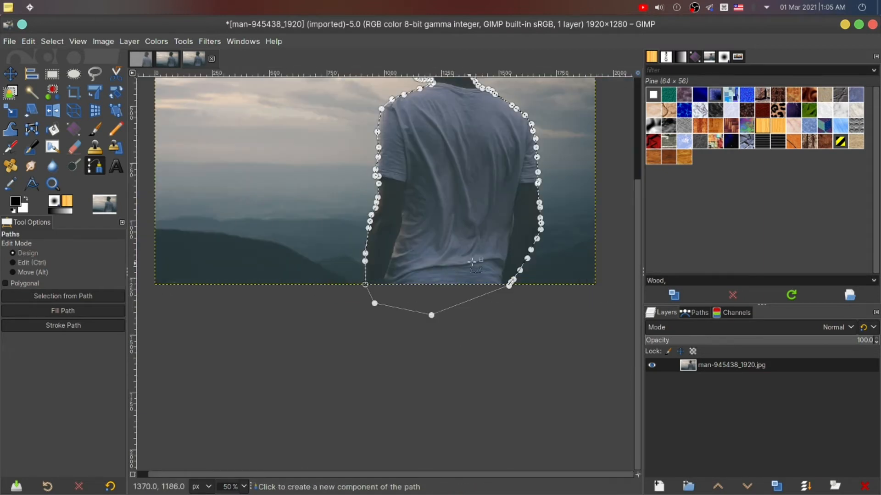
pyautogui.scroll(-1, 527, 200)
pyautogui.scroll(3, 528, 200)
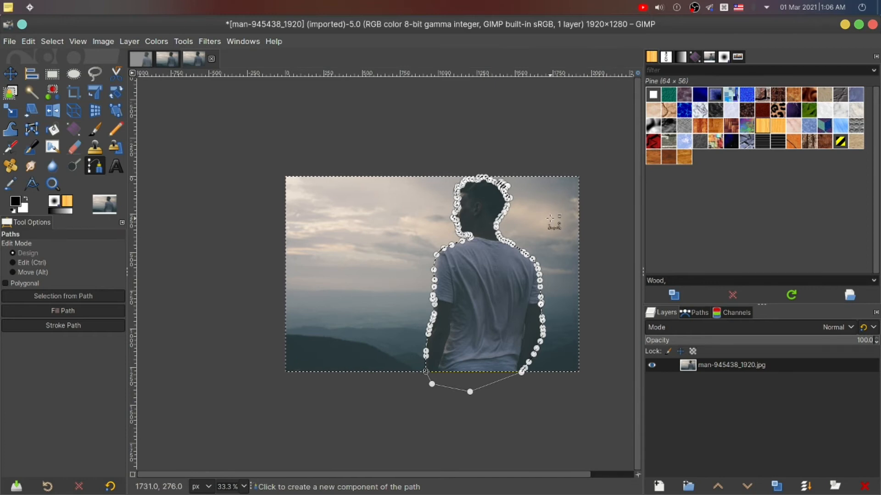
pyautogui.press('Delete')
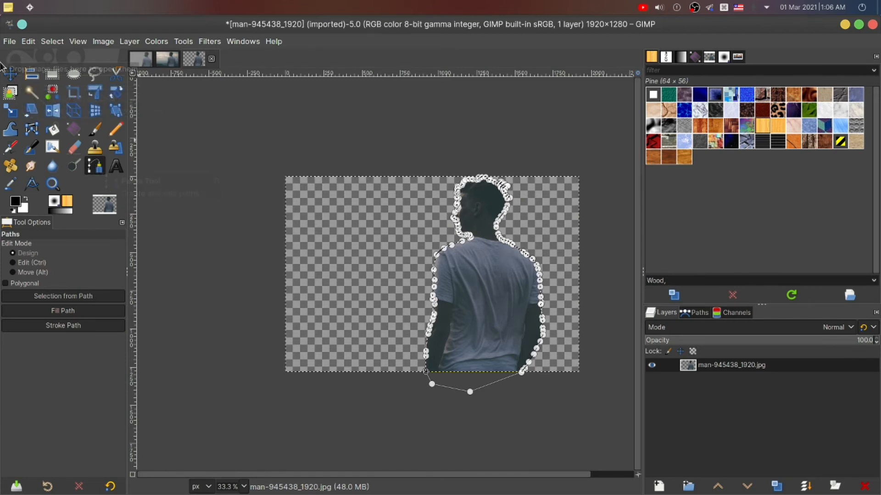
# Step: Switch to the Move tool and clear the selection around the cutout
pyautogui.click(10, 73)
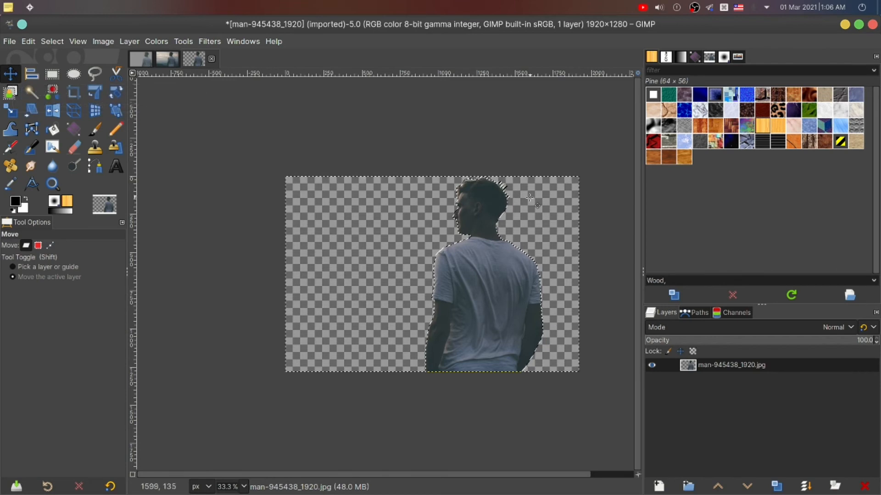
pyautogui.scroll(4, 526, 198)
pyautogui.scroll(-4, 447, 205)
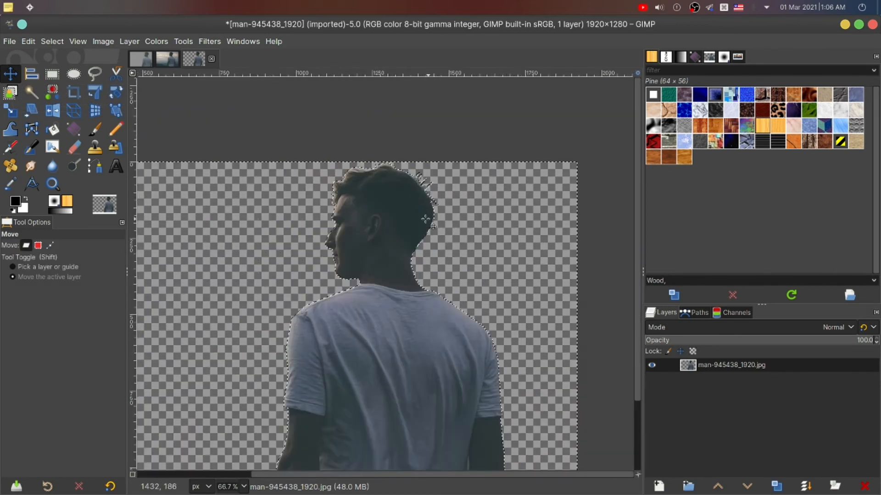
pyautogui.scroll(1, 411, 275)
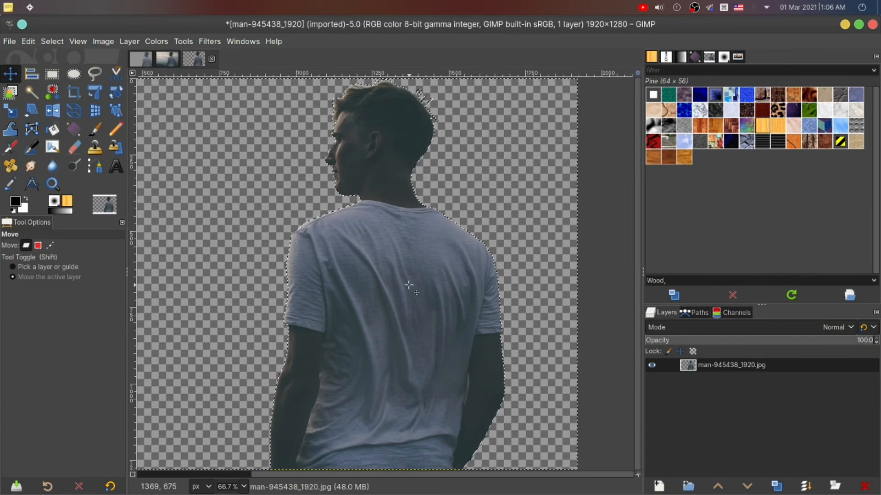
pyautogui.press('ctrl')
pyautogui.hotkey('ctrl', 'shift', 'a')
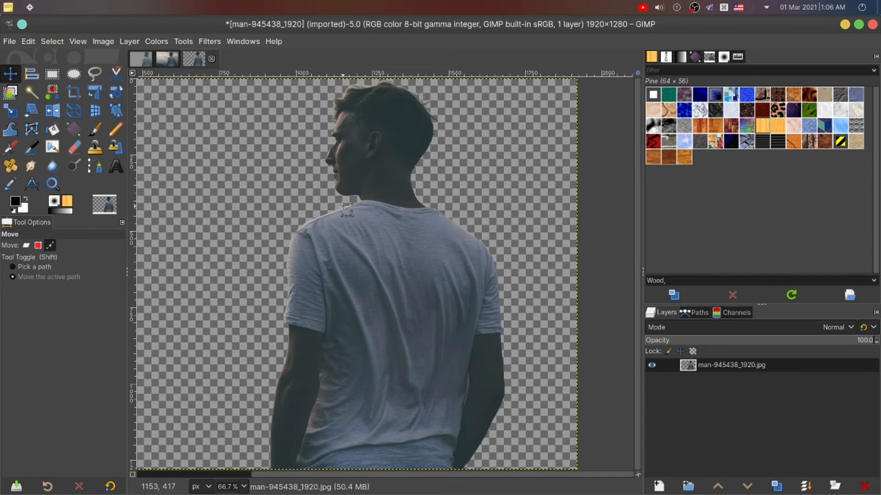
# Step: Examine the cutout's edges along the shoulder, shirt and hair for leftover background
pyautogui.scroll(1, 393, 188)
pyautogui.scroll(2, 393, 188)
pyautogui.scroll(3, 393, 188)
pyautogui.scroll(-5, 404, 204)
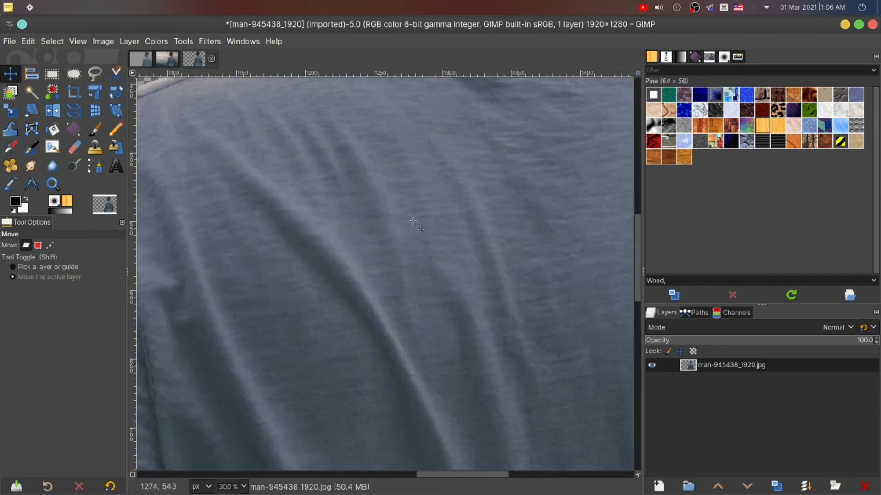
pyautogui.scroll(-2, 414, 244)
pyautogui.scroll(-2, 462, 201)
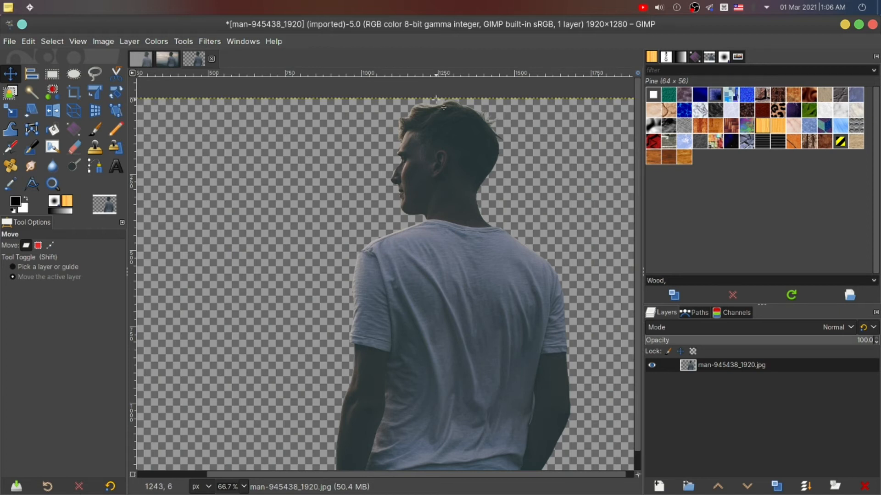
pyautogui.scroll(5, 443, 107)
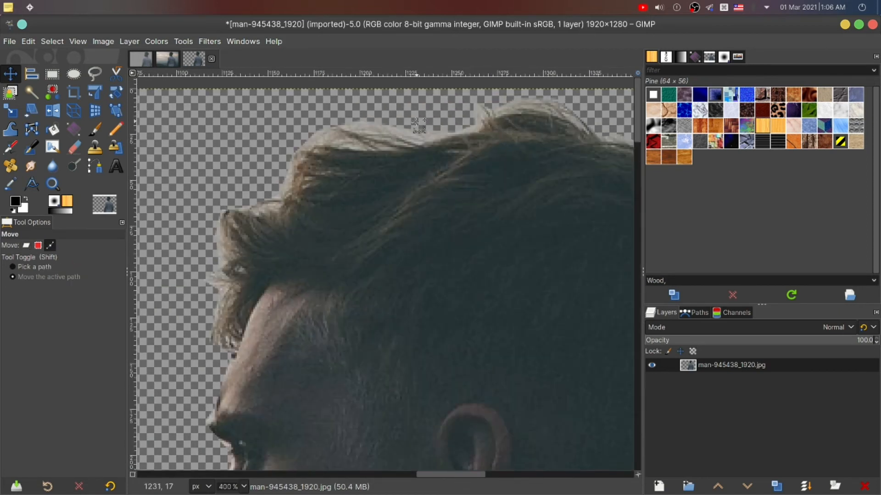
pyautogui.scroll(1, 374, 140)
pyautogui.scroll(1, 504, 116)
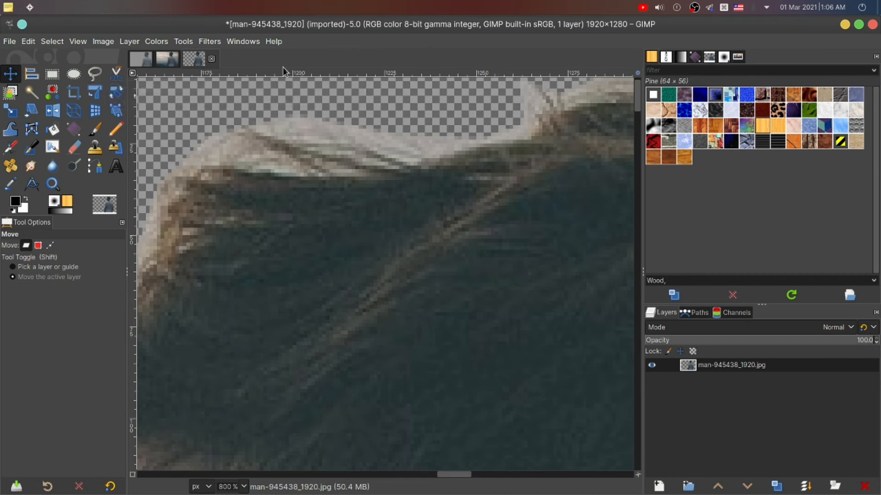
# Step: Outline the pale fringe in the dip along the top of the hair with Free Select, delete it and clear the selection
pyautogui.scroll(3, 495, 120)
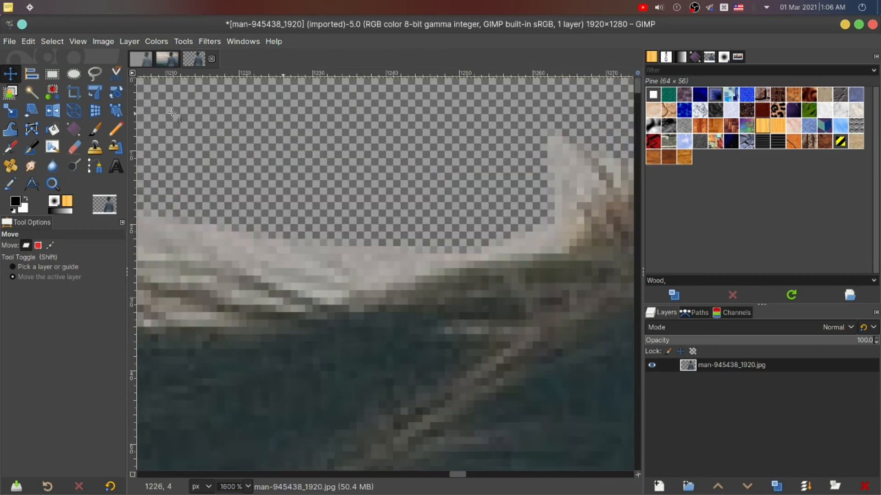
pyautogui.click(94, 74)
pyautogui.click(572, 158)
pyautogui.click(514, 249)
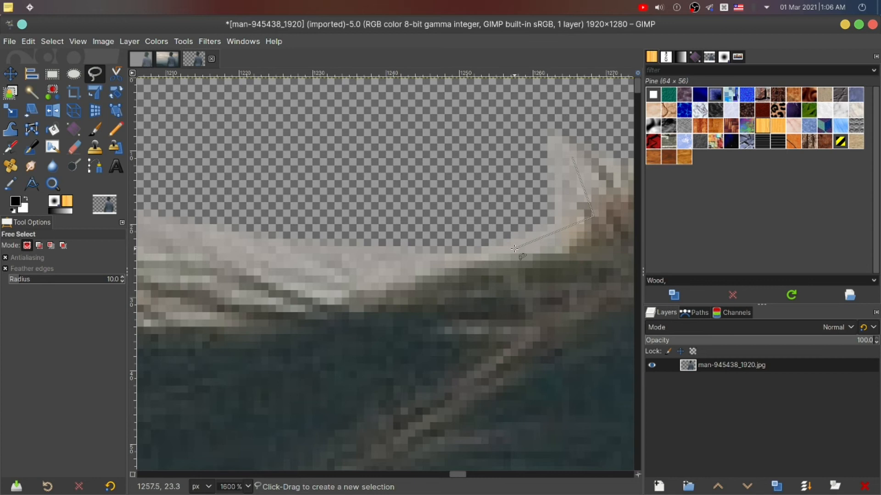
pyautogui.click(383, 275)
pyautogui.click(159, 244)
pyautogui.click(228, 138)
pyautogui.click(266, 129)
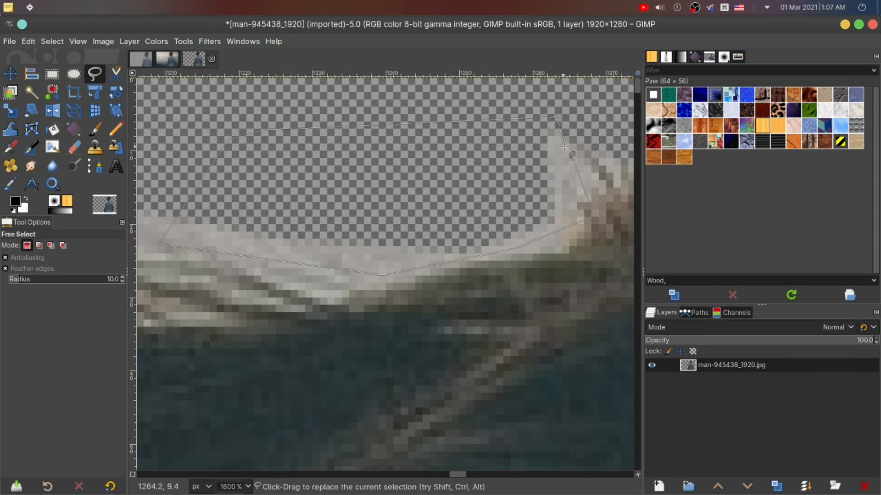
pyautogui.click(572, 158)
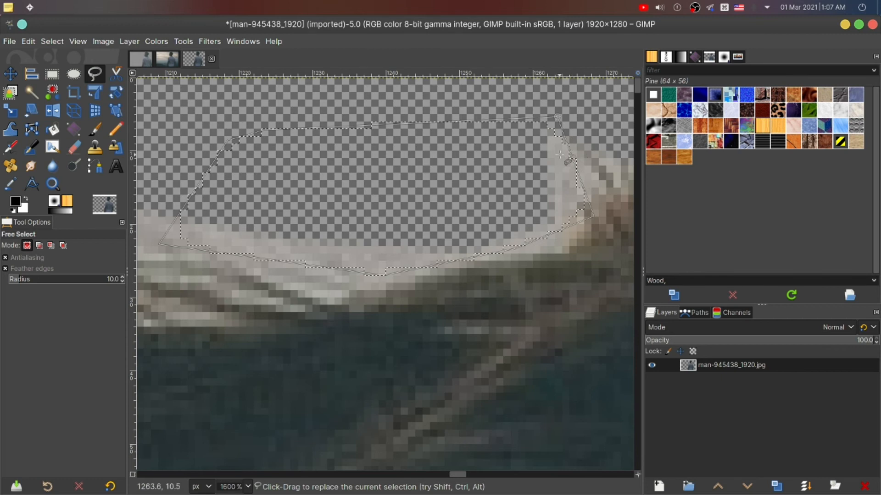
pyautogui.press('Delete')
pyautogui.hotkey('ctrl', 'shift', 'a')
# Step: Outline the leftover background around the front tufts of hair above the forehead with Free Select, delete it and clear the selection
pyautogui.scroll(-3, 263, 176)
pyautogui.scroll(-3, 250, 214)
pyautogui.scroll(3, 413, 362)
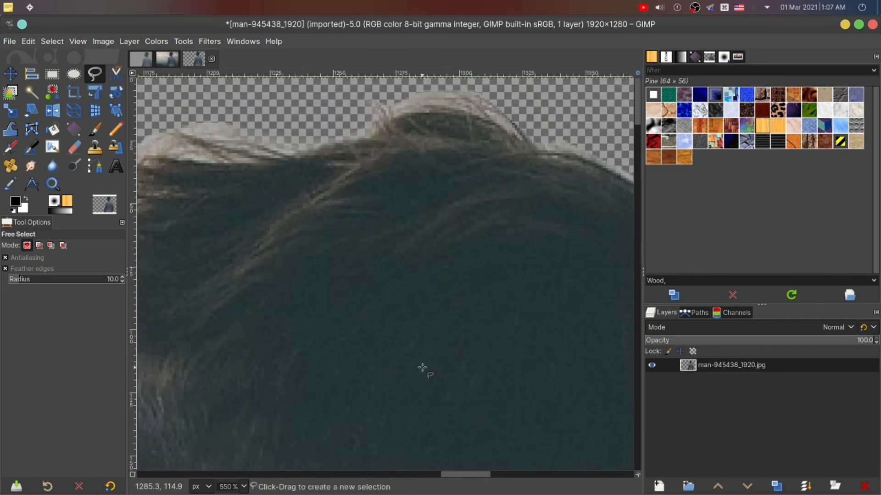
pyautogui.scroll(3, 138, 156)
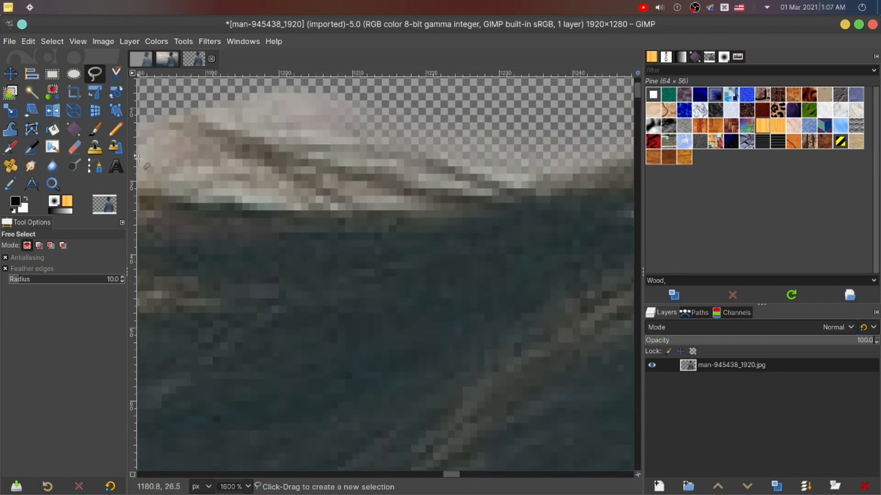
pyautogui.click(176, 120)
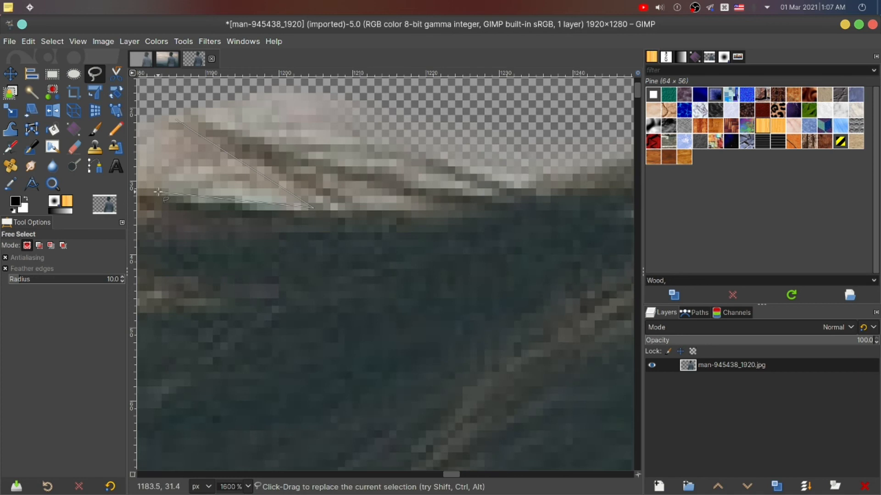
pyautogui.scroll(-4, 192, 198)
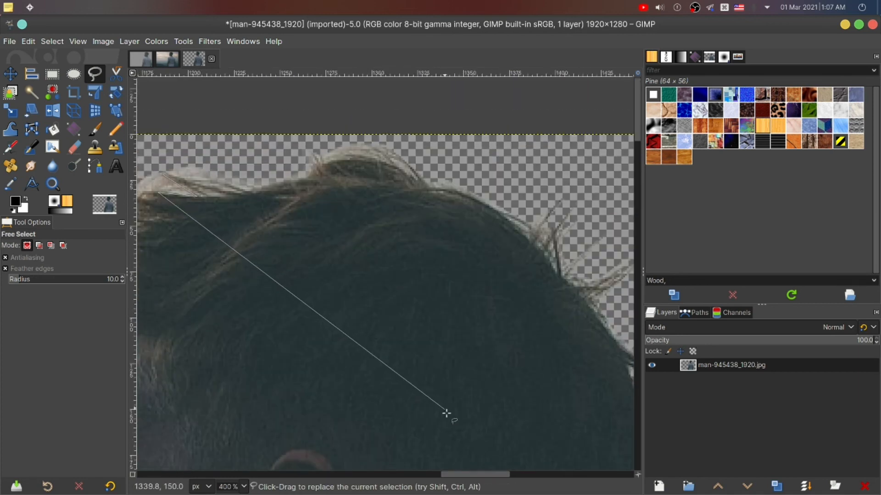
pyautogui.moveTo(472, 474); pyautogui.dragTo(426, 472)
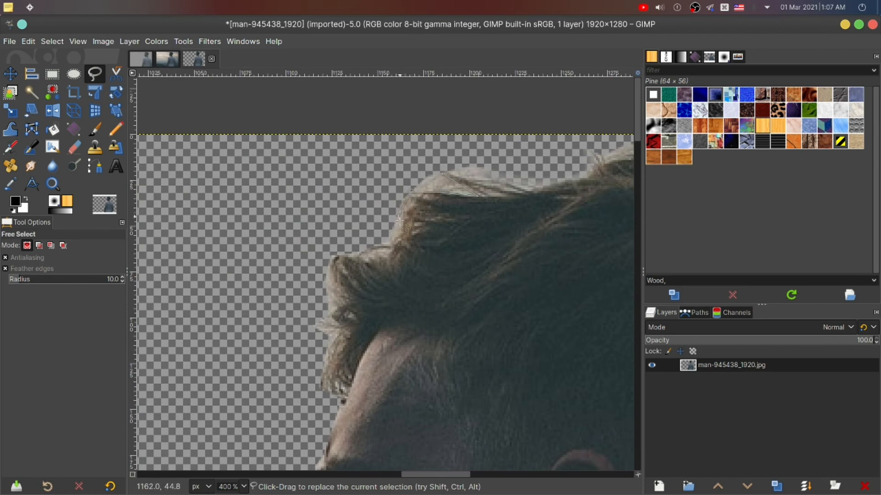
pyautogui.click(391, 243)
pyautogui.click(485, 147)
pyautogui.click(577, 163)
pyautogui.click(443, 175)
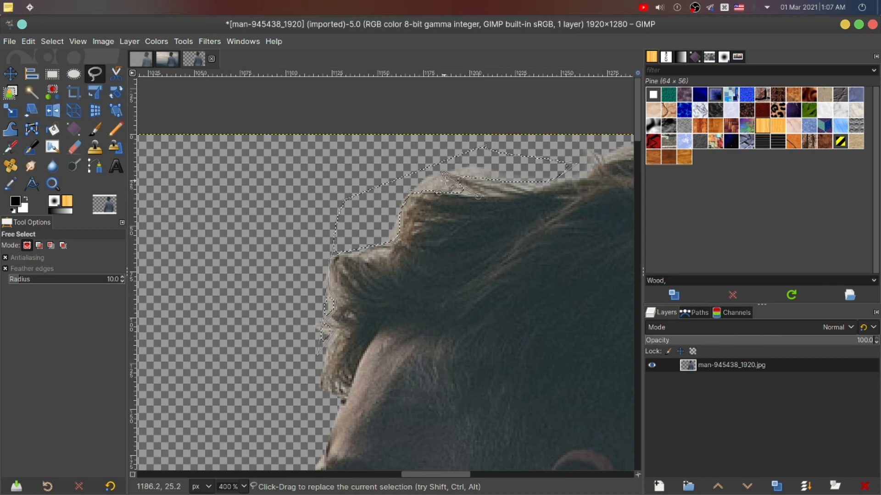
pyautogui.press('Delete')
pyautogui.hotkey('ctrl', 'shift', 'a')
# Step: Add a new transparent layer named backround above the man's layer
pyautogui.scroll(-4, 478, 171)
pyautogui.scroll(-2, 524, 202)
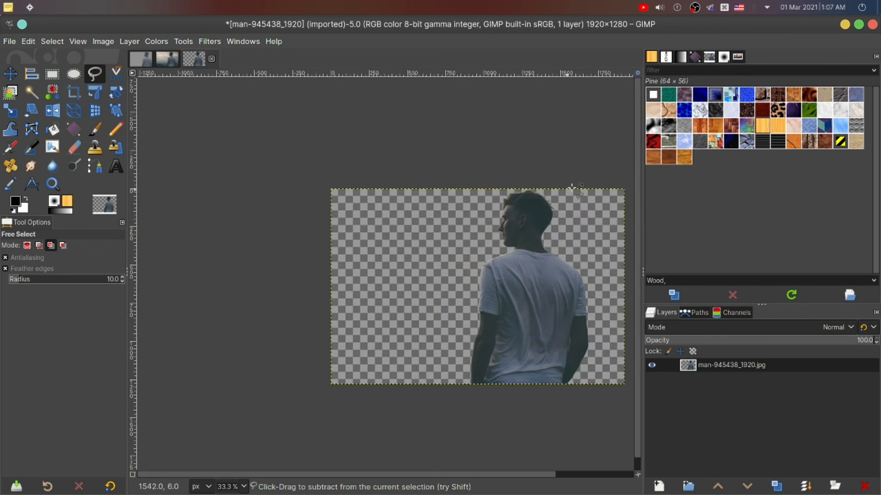
pyautogui.scroll(1, 592, 188)
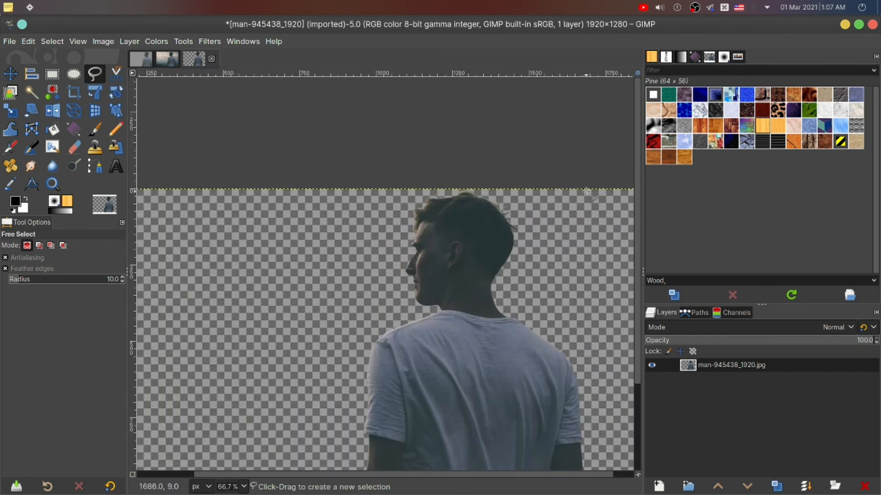
pyautogui.scroll(-2, 586, 191)
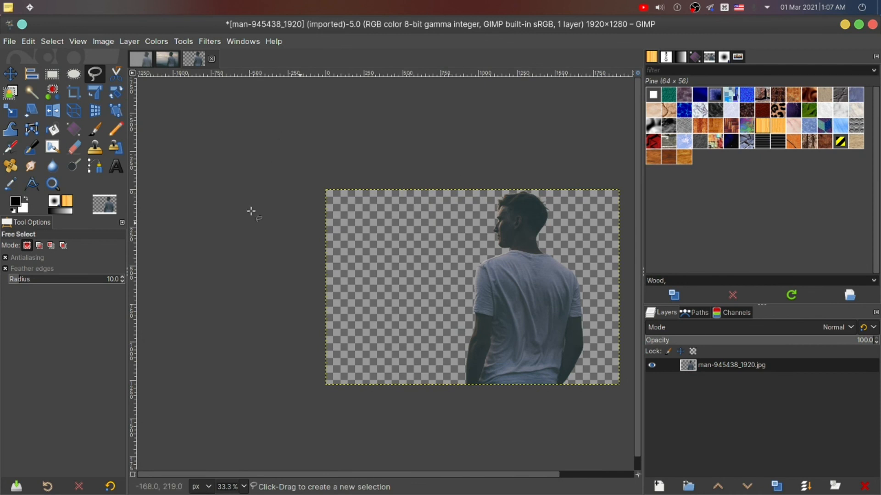
pyautogui.click(659, 487)
pyautogui.click(742, 480)
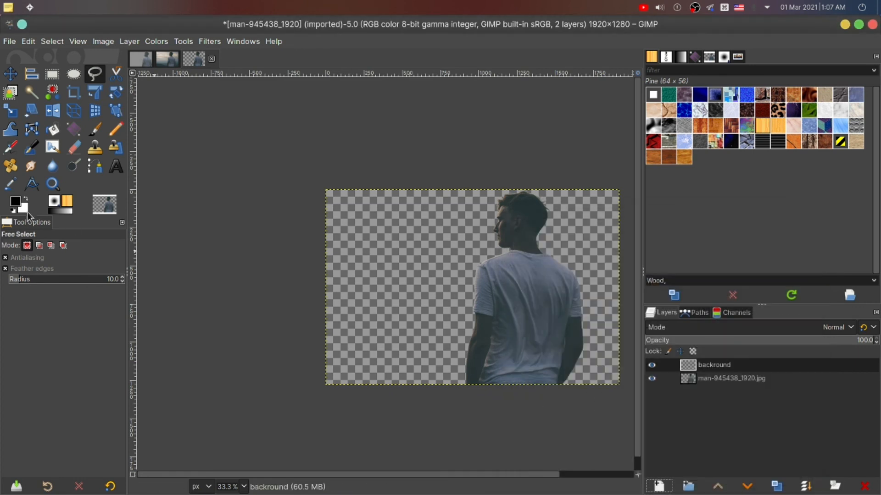
# Step: Fill the backround layer with red (ff0000) set as the background color, and place it beneath the man's layer
pyautogui.click(21, 206)
pyautogui.click(148, 254)
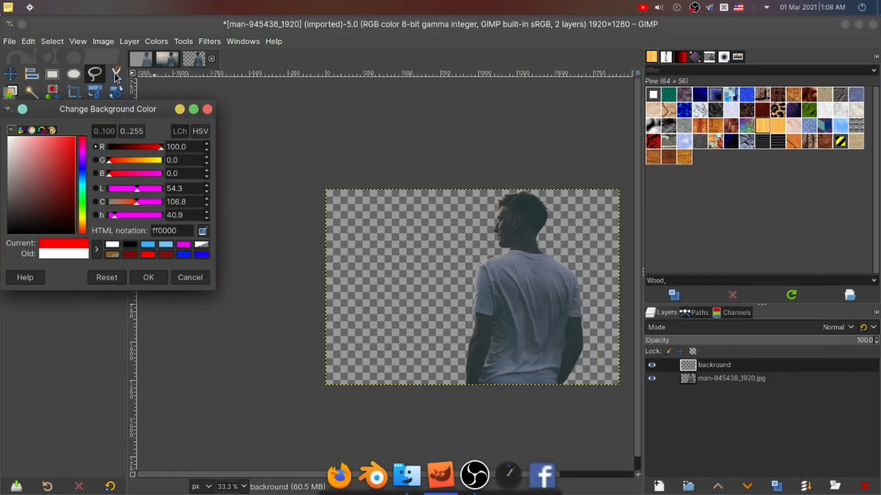
pyautogui.click(147, 278)
pyautogui.moveTo(22, 208); pyautogui.dragTo(699, 366)
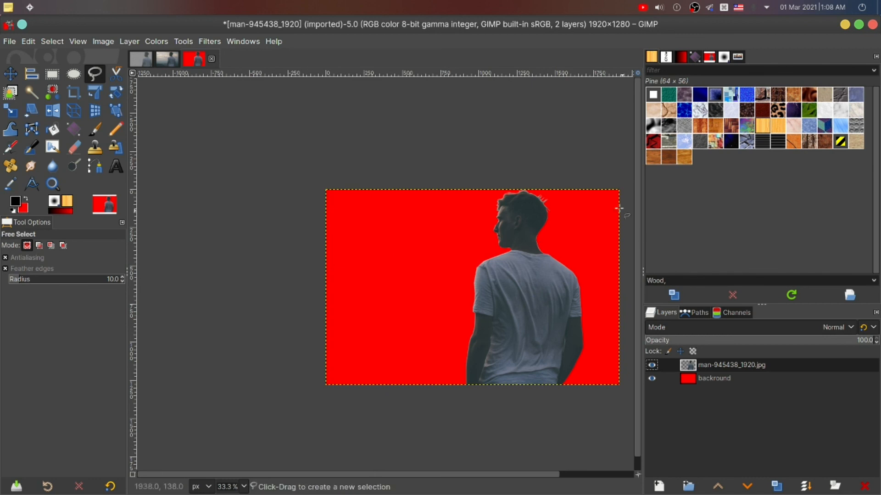
# Step: Switch to the untouched man-945438_1920 image to compare it with the finished cutout
pyautogui.click(166, 61)
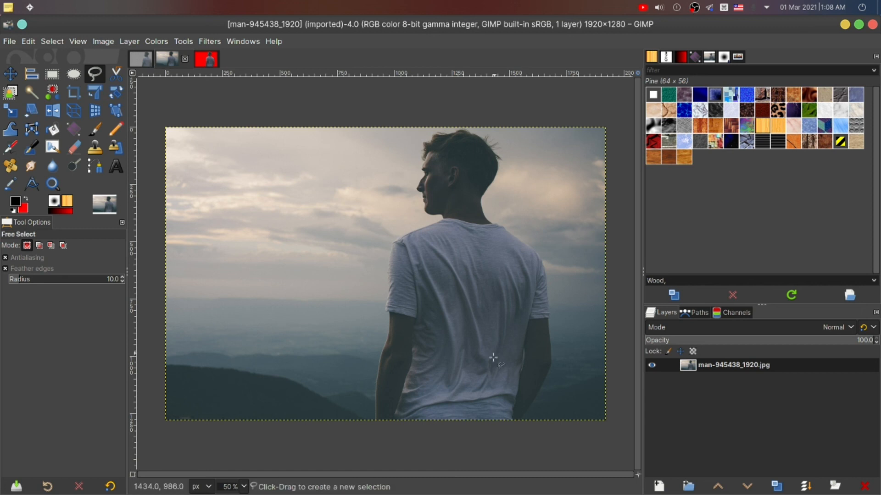
pyautogui.moveTo(444, 490)
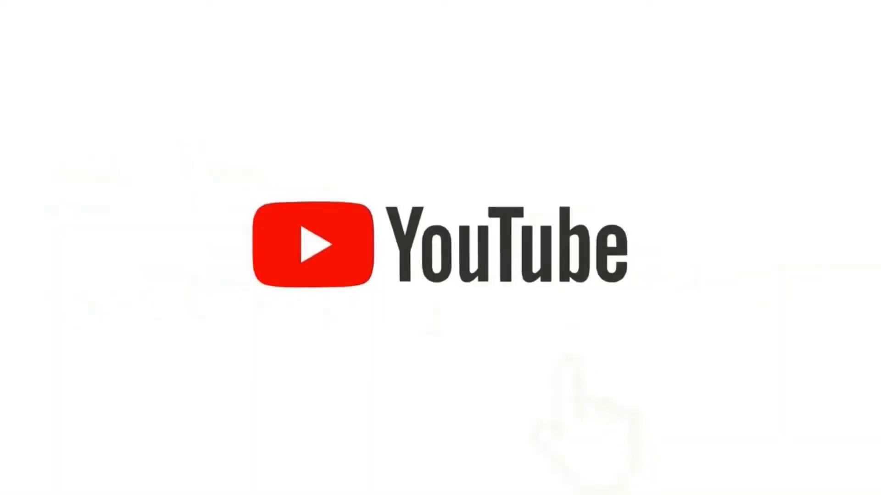